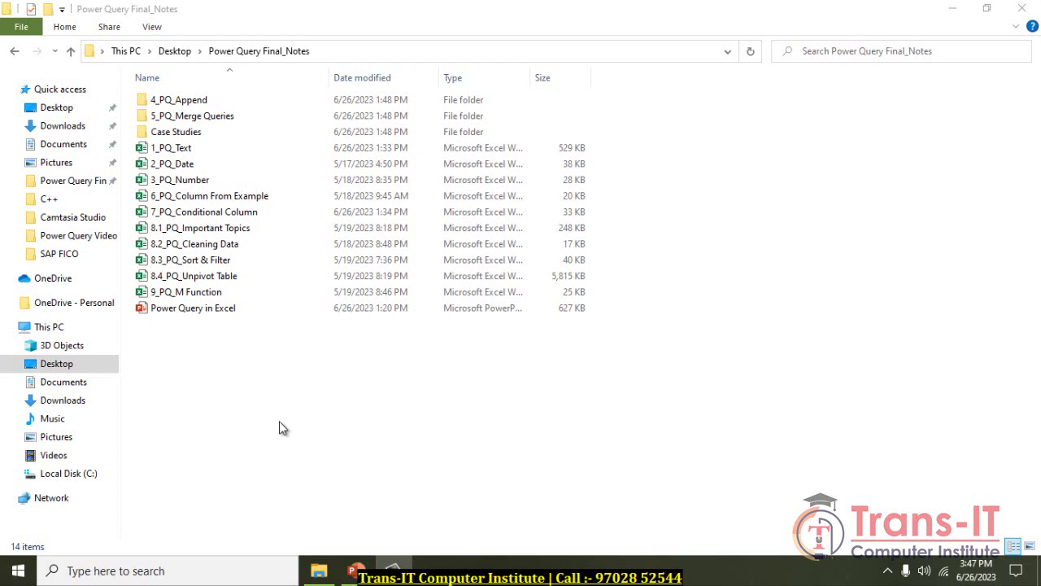
Open the 1_PQ_Text workbook from the Power Query Final_Notes folder in Excel.
{"action": "double_click", "coordinate": [203, 151]}
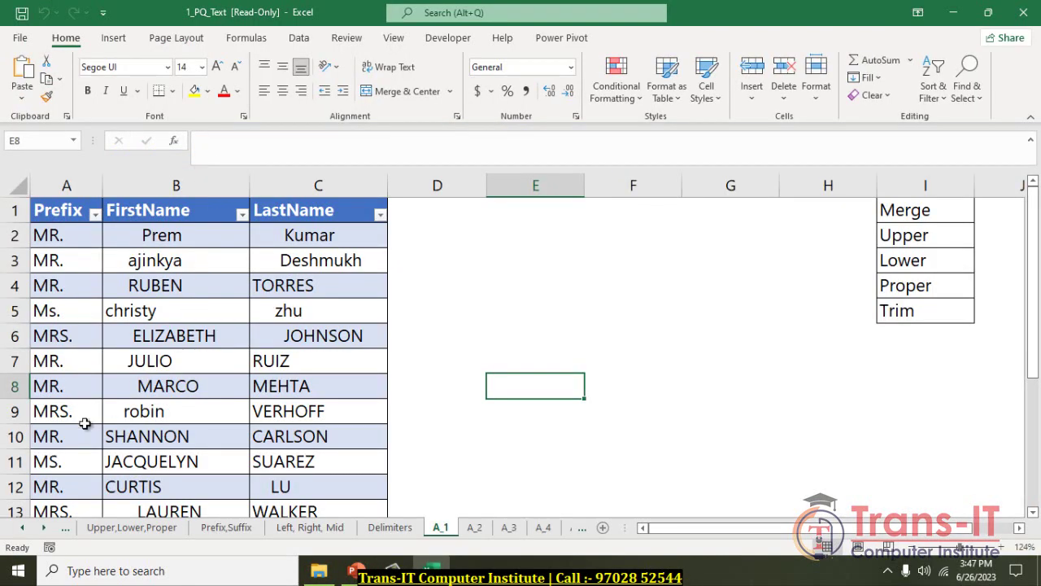
Scroll the sheet tabs left, inspect the JULIO entry in B7, and collapse the formula bar.
{"action": "left_click", "coordinate": [22, 529]}
{"action": "left_click", "coordinate": [22, 531]}
{"action": "left_click", "coordinate": [22, 530]}
{"action": "left_click", "coordinate": [235, 365]}
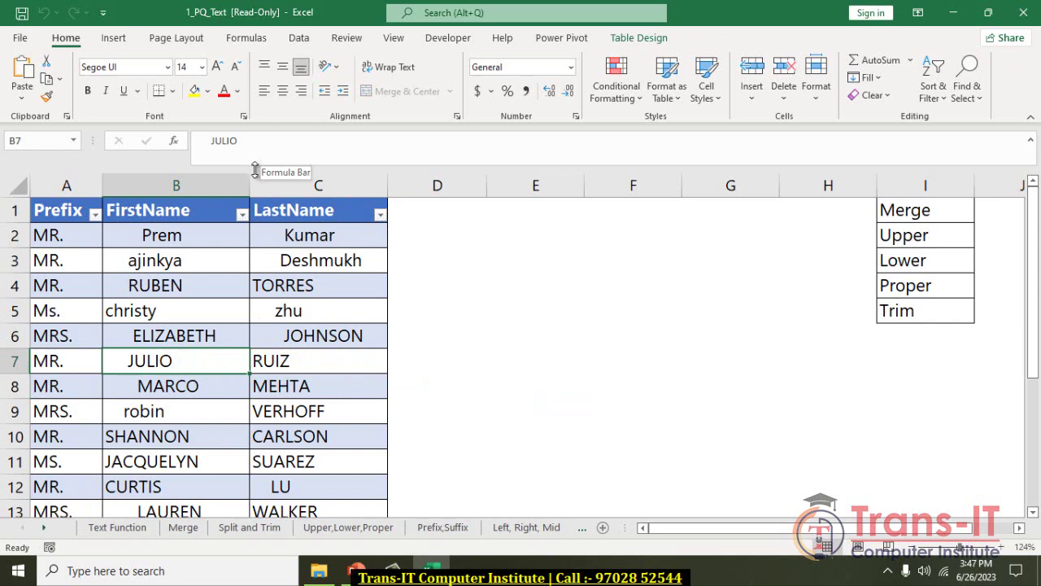
{"action": "left_click_drag", "start_coordinate": [255, 165], "coordinate": [256, 143]}
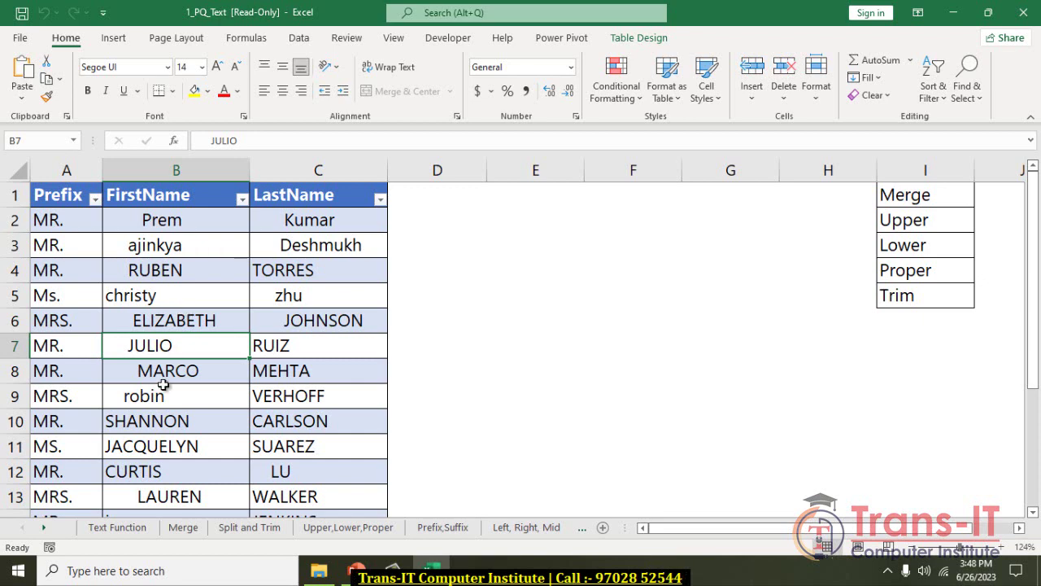
Switch to the Merge sheet, select a cell inside its name table, and show the Data commands.
{"action": "left_click", "coordinate": [186, 528]}
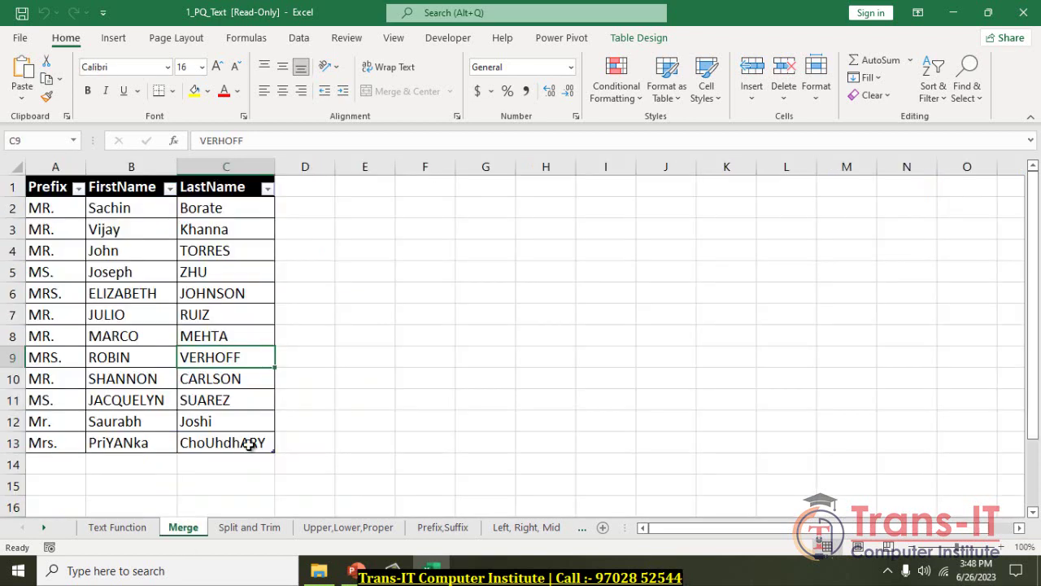
{"action": "left_click", "coordinate": [353, 207]}
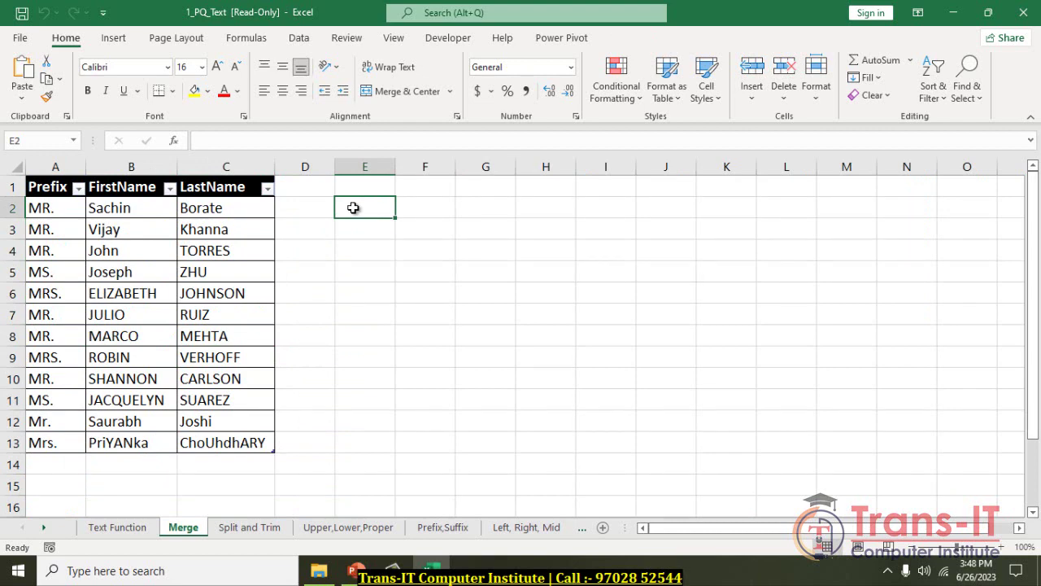
{"action": "left_click", "coordinate": [183, 266]}
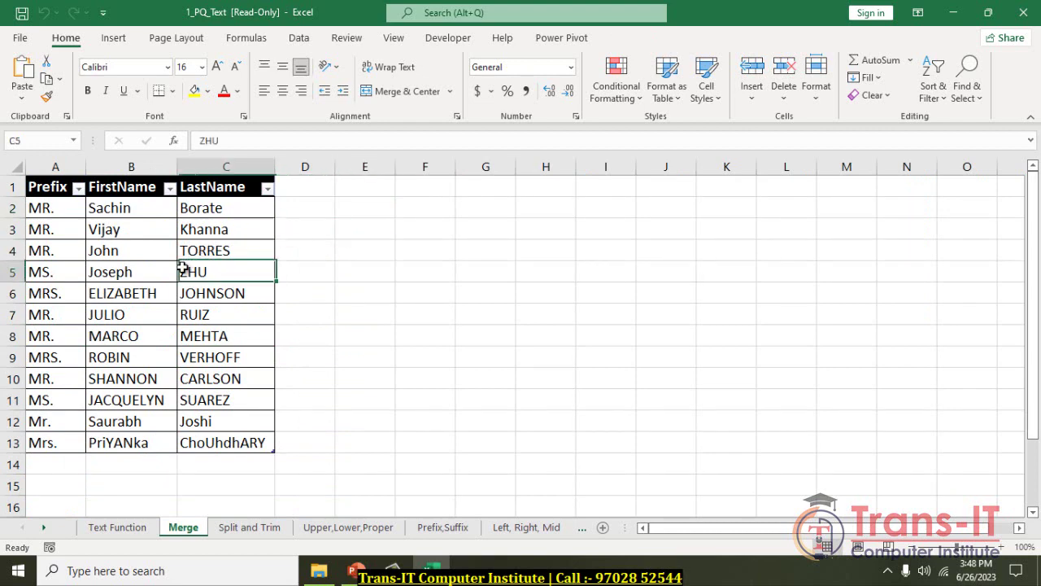
{"action": "left_click", "coordinate": [299, 37]}
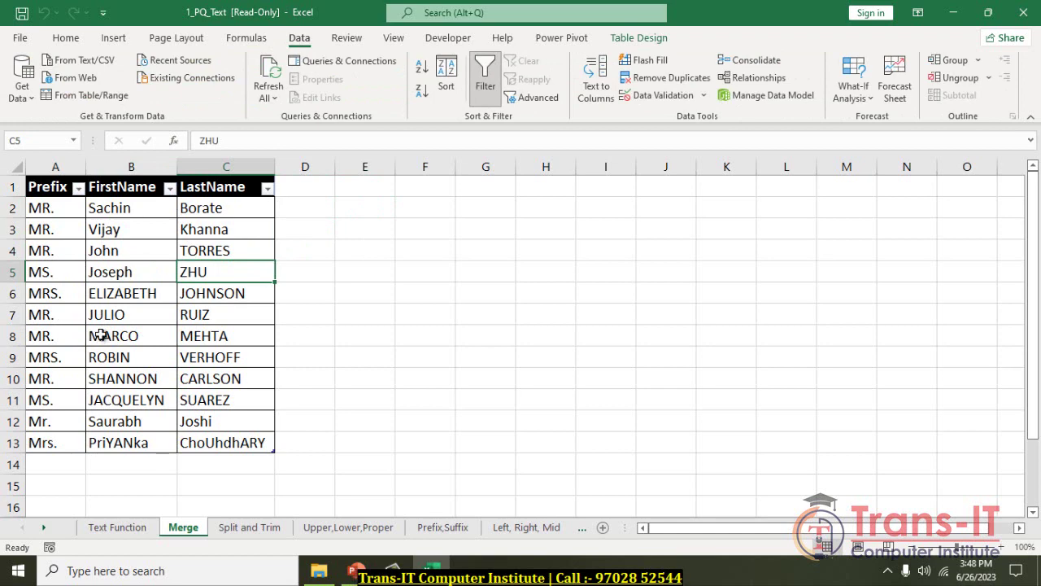
Load the Merge table into Power Query as Text_Merge, dismissing the compatibility warning.
{"action": "left_click", "coordinate": [86, 96]}
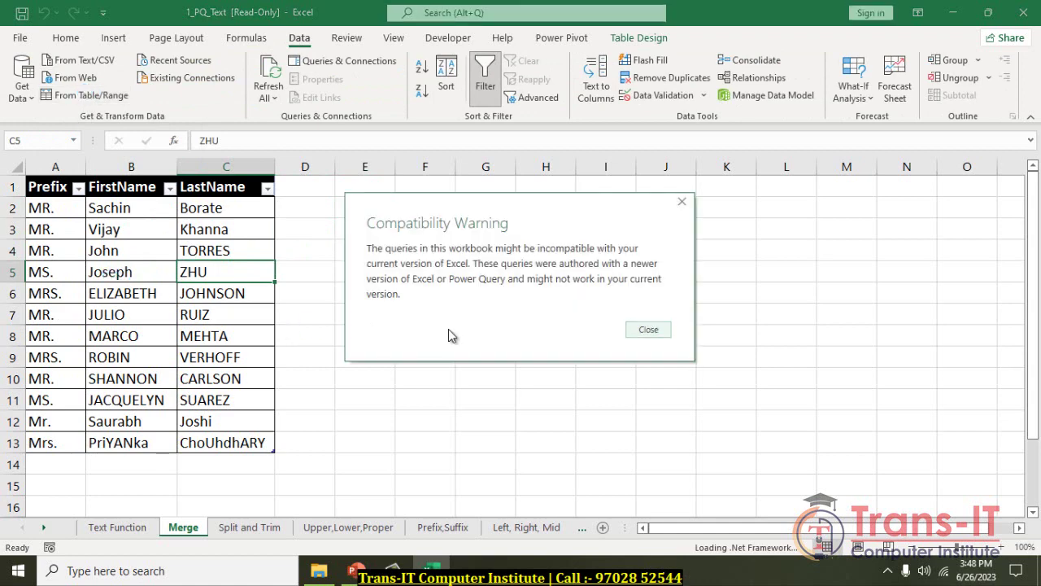
{"action": "left_click", "coordinate": [661, 329]}
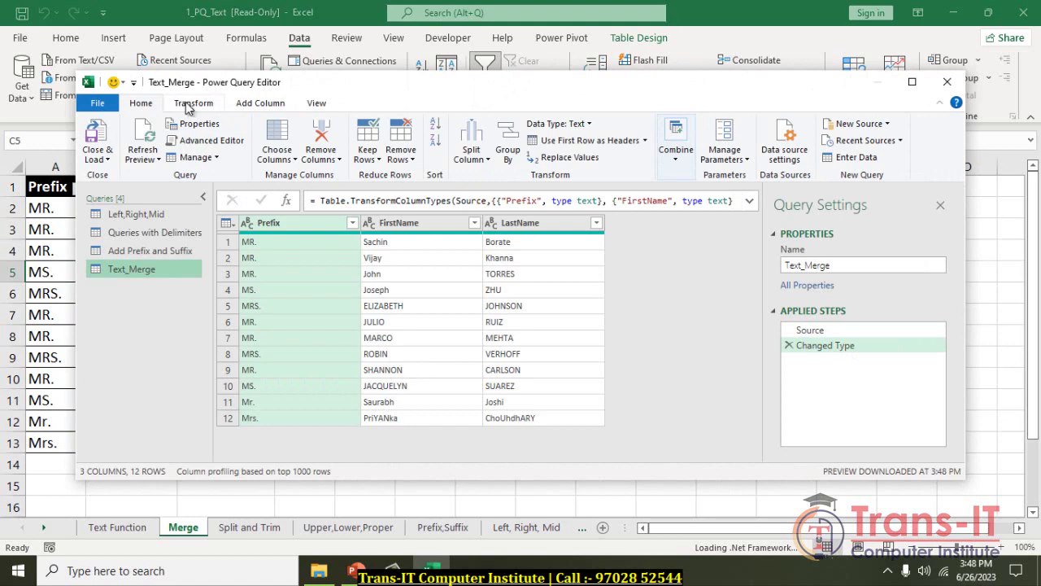
Maximize the Power Query Editor and browse the Transform and Add Column commands, including Date options.
{"action": "left_click", "coordinate": [910, 86]}
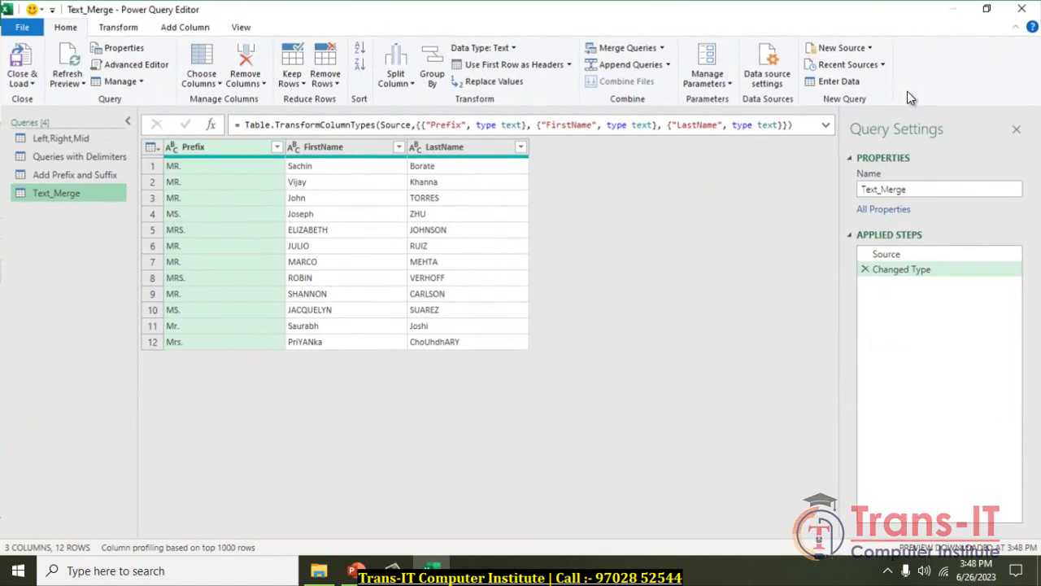
{"action": "left_click", "coordinate": [118, 27]}
{"action": "left_click", "coordinate": [176, 28]}
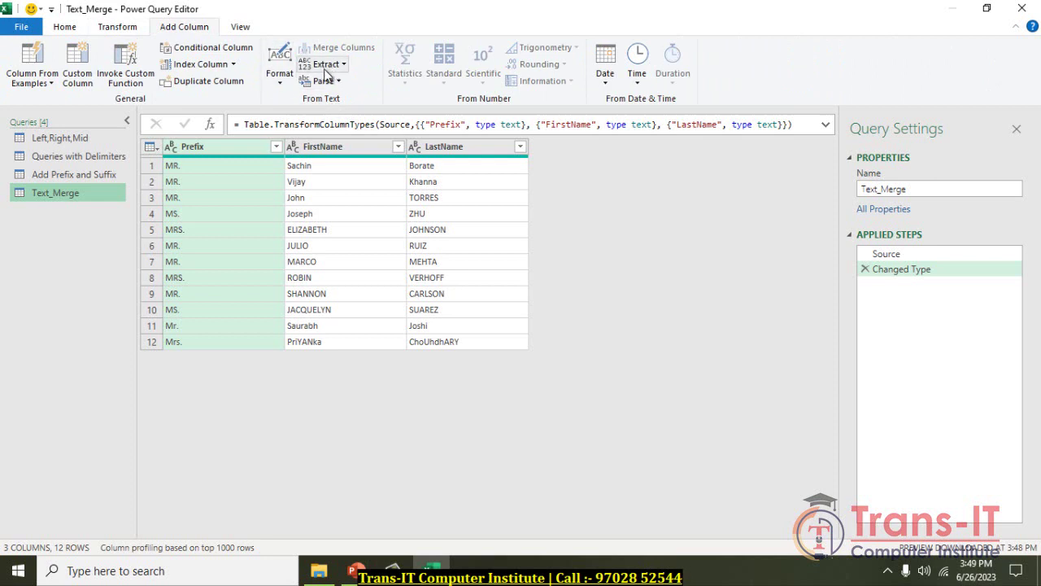
{"action": "left_click", "coordinate": [111, 28]}
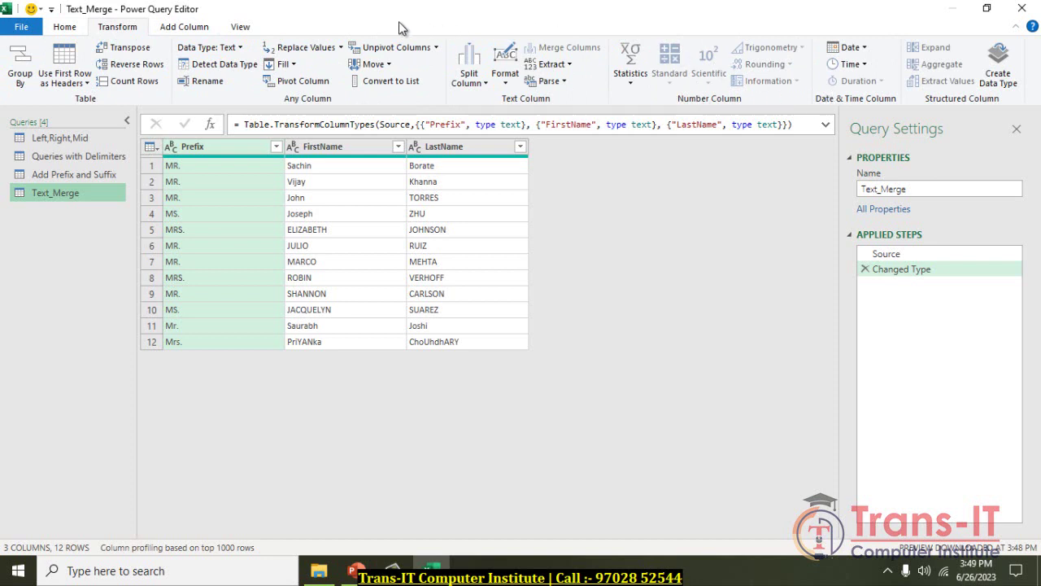
{"action": "left_click", "coordinate": [184, 28]}
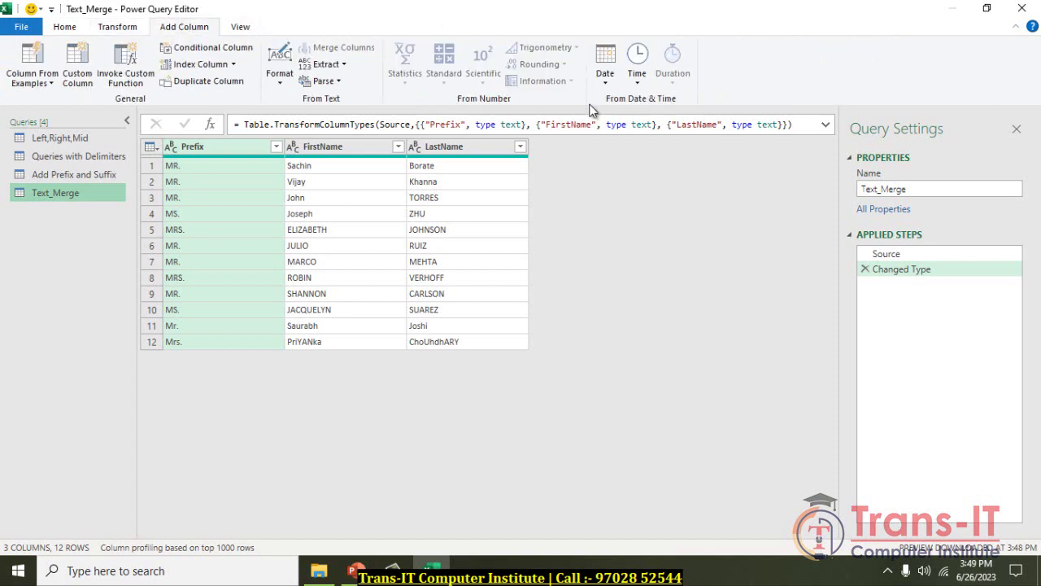
{"action": "left_click", "coordinate": [606, 88]}
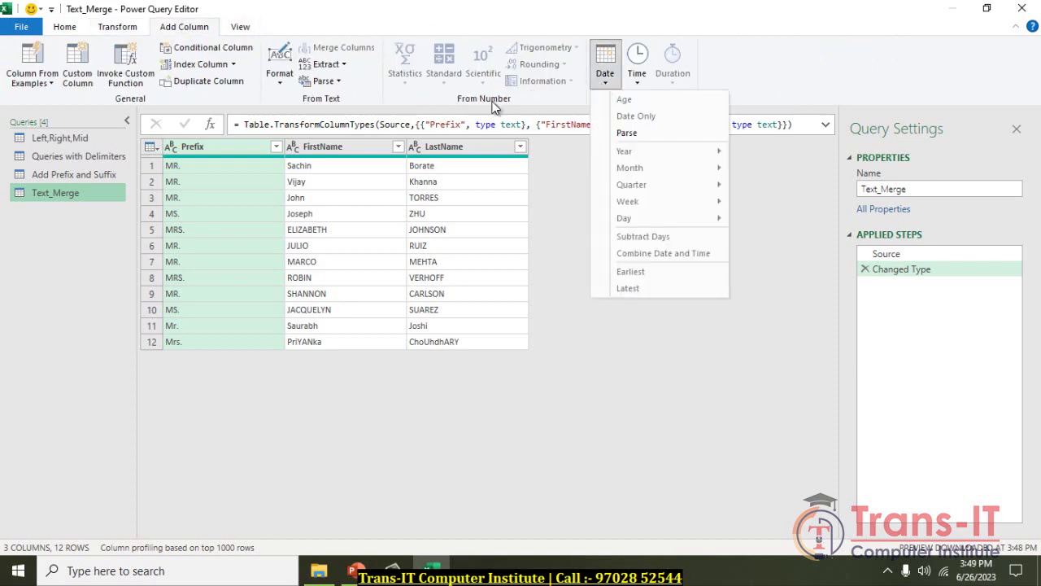
{"action": "left_click", "coordinate": [446, 106]}
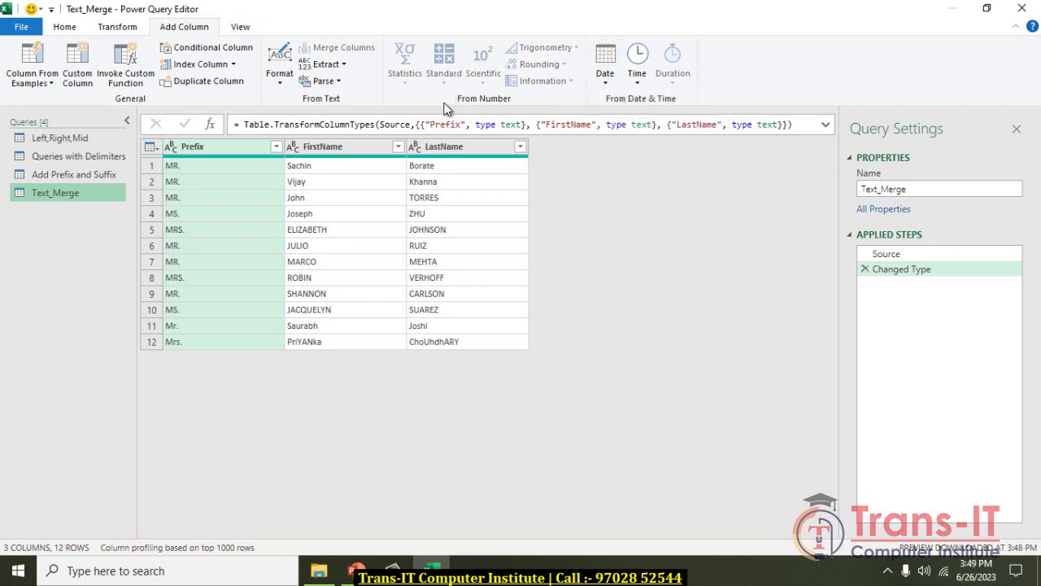
Review the Add Column text Format options, then add FirstName and LastName to the Prefix selection.
{"action": "left_click", "coordinate": [122, 27]}
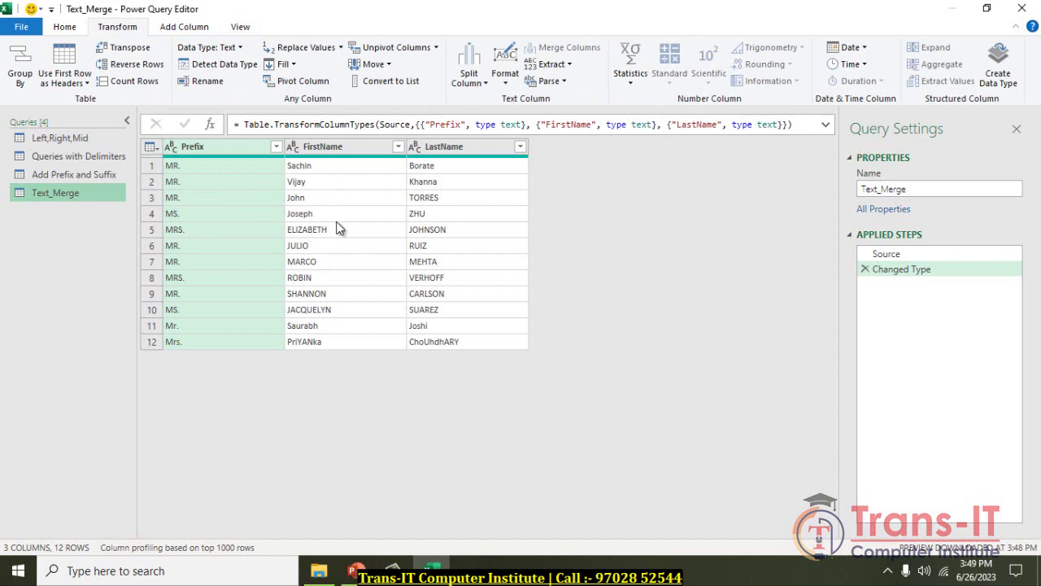
{"action": "left_click", "coordinate": [163, 31]}
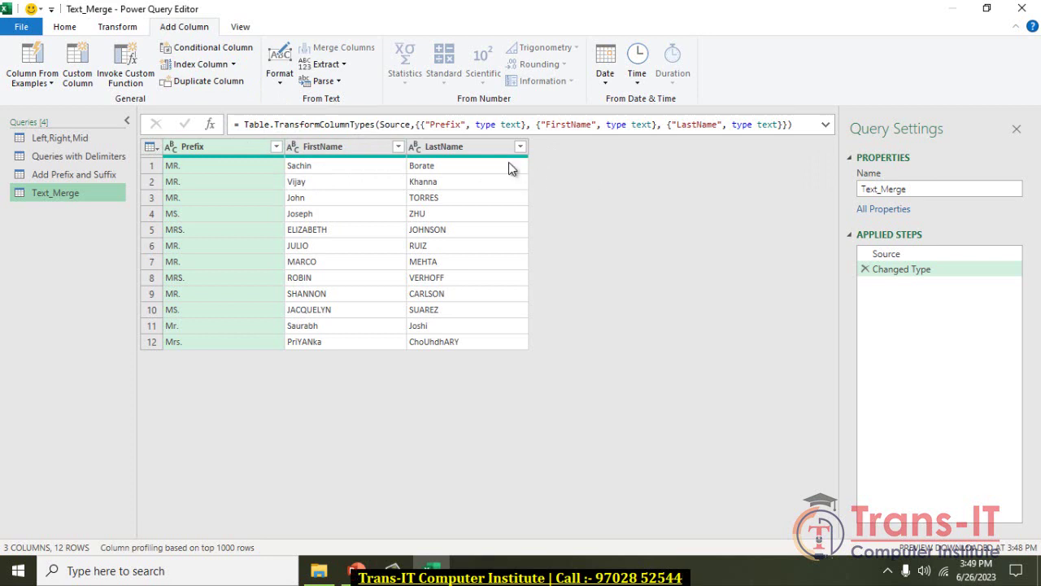
{"action": "left_click", "coordinate": [279, 85]}
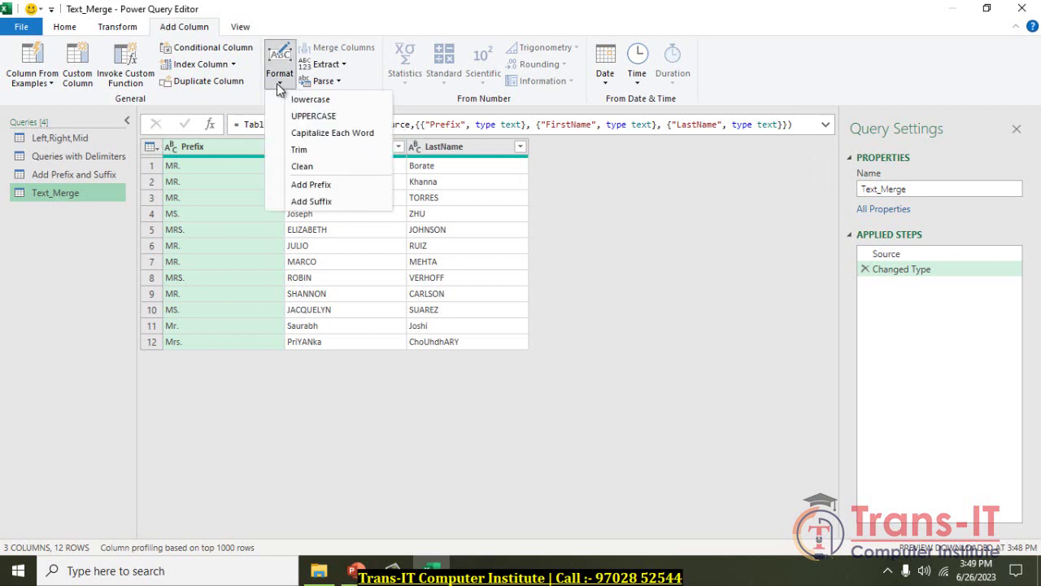
{"action": "left_click", "coordinate": [358, 65]}
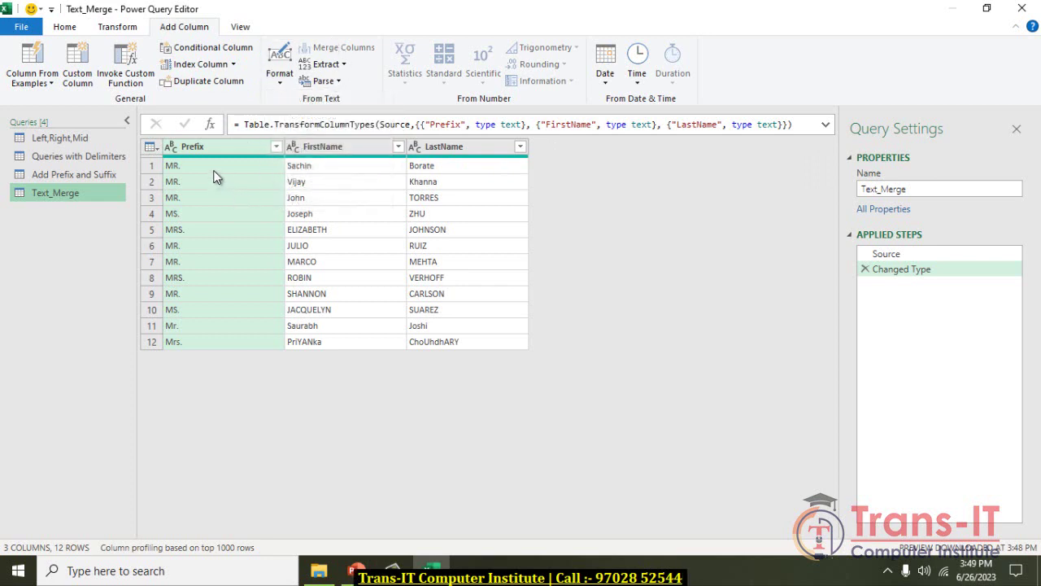
{"action": "left_click", "coordinate": [326, 147], "text": "ctrl"}
{"action": "left_click", "coordinate": [449, 145], "text": "ctrl"}
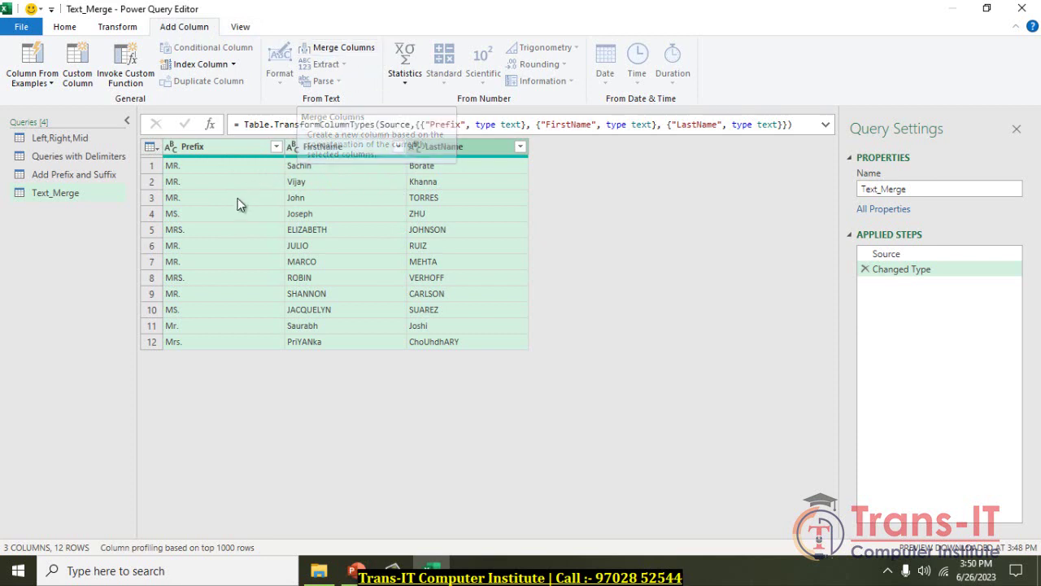
Reselect Prefix, FirstName and LastName and start Merge Columns from the Add Column commands.
{"action": "left_click", "coordinate": [224, 214]}
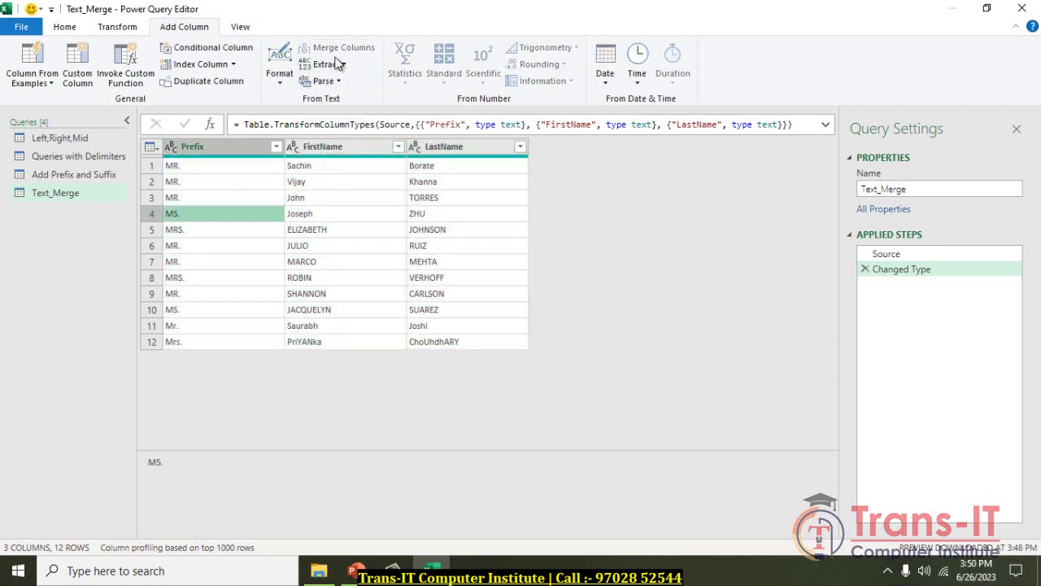
{"action": "left_click", "coordinate": [230, 152]}
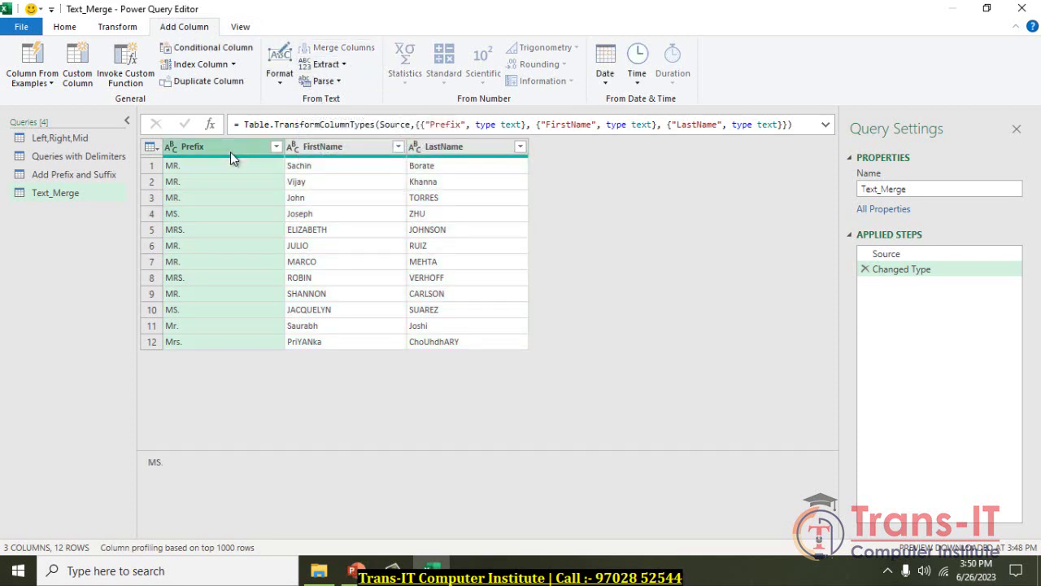
{"action": "left_click", "coordinate": [341, 151], "text": "ctrl"}
{"action": "left_click", "coordinate": [434, 147], "text": "ctrl"}
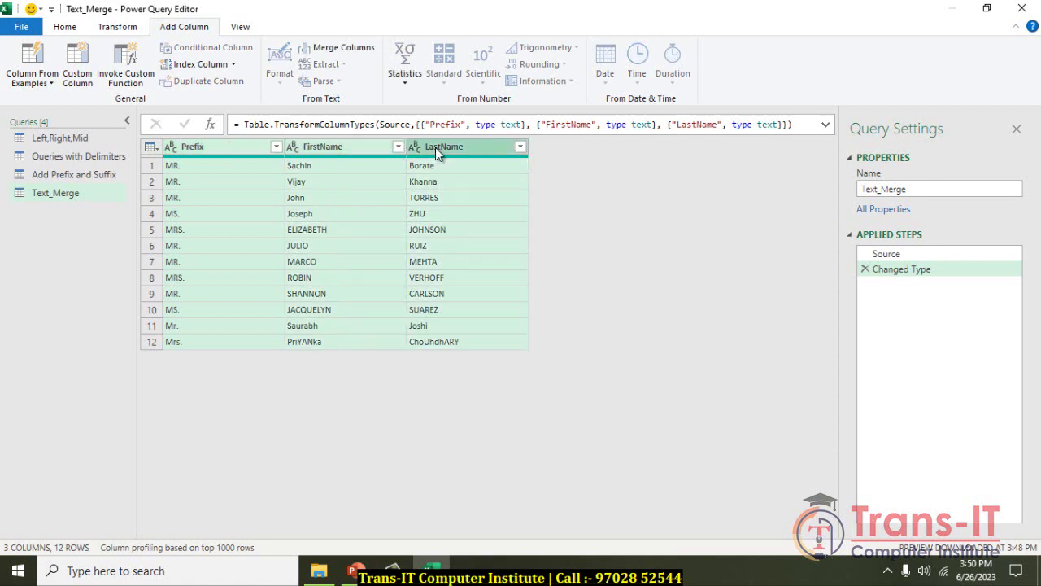
{"action": "left_click", "coordinate": [343, 51]}
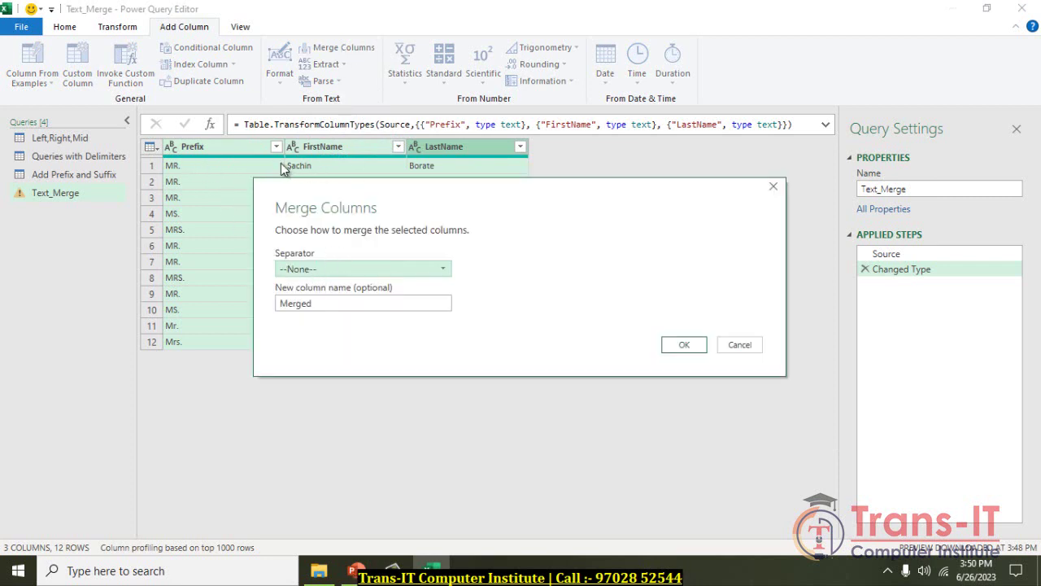
Merge with a Space separator into a new column named Full Name and confirm.
{"action": "left_click", "coordinate": [297, 273]}
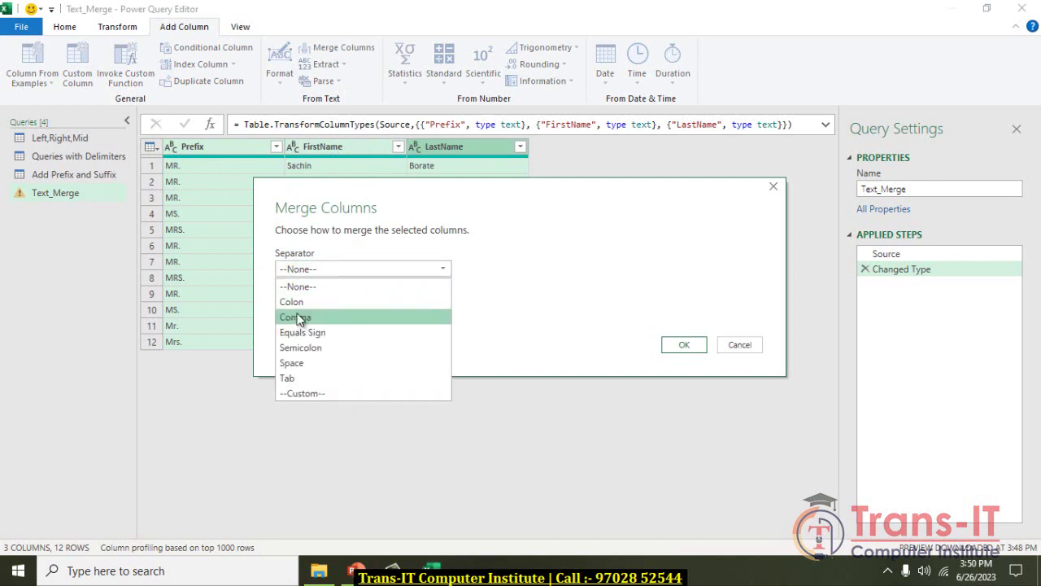
{"action": "left_click", "coordinate": [303, 399]}
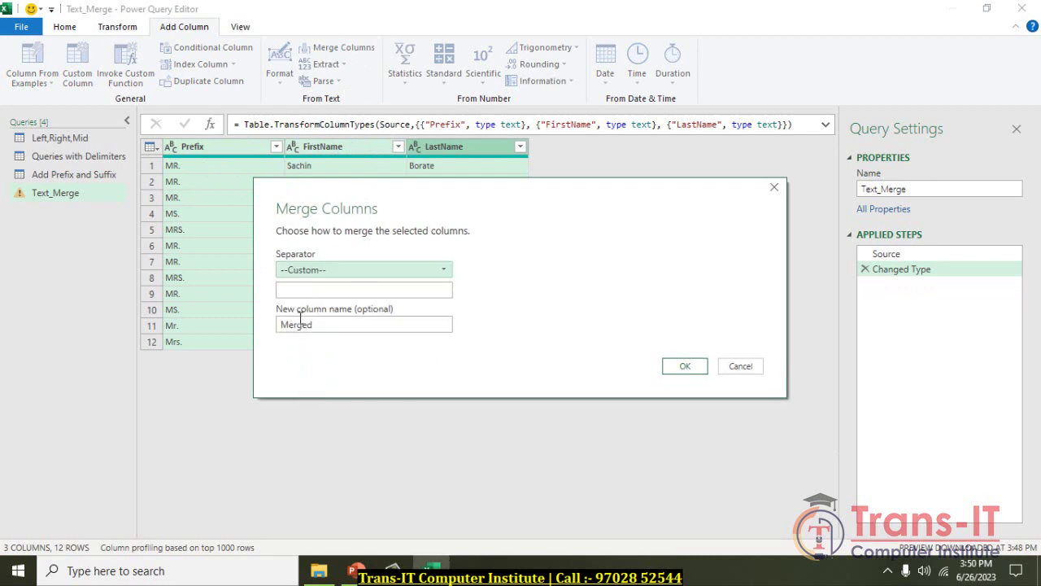
{"action": "left_click", "coordinate": [309, 272]}
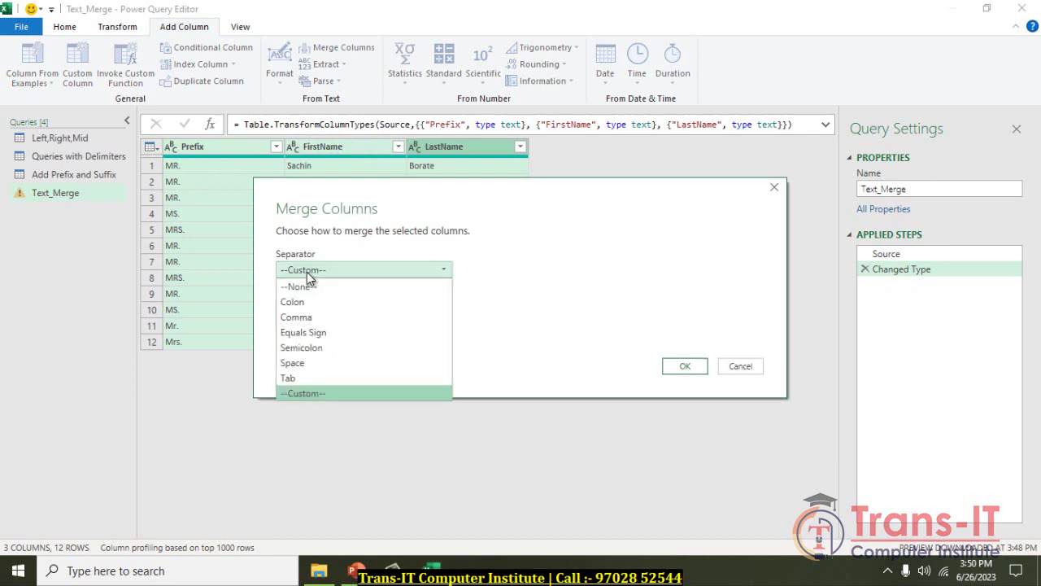
{"action": "left_click", "coordinate": [309, 364]}
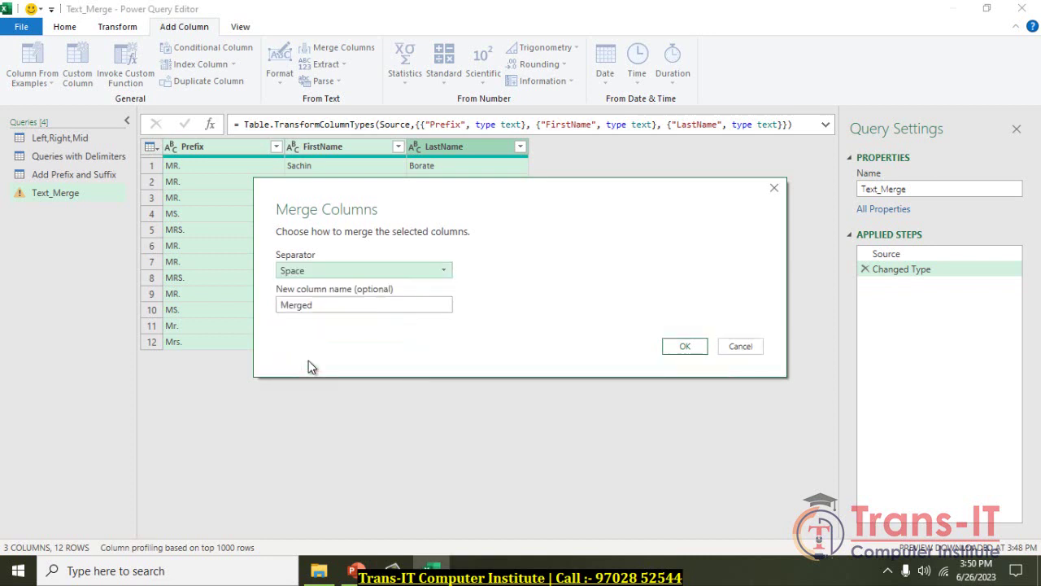
{"action": "left_click", "coordinate": [319, 305]}
{"action": "left_click_drag", "start_coordinate": [318, 306], "coordinate": [276, 311]}
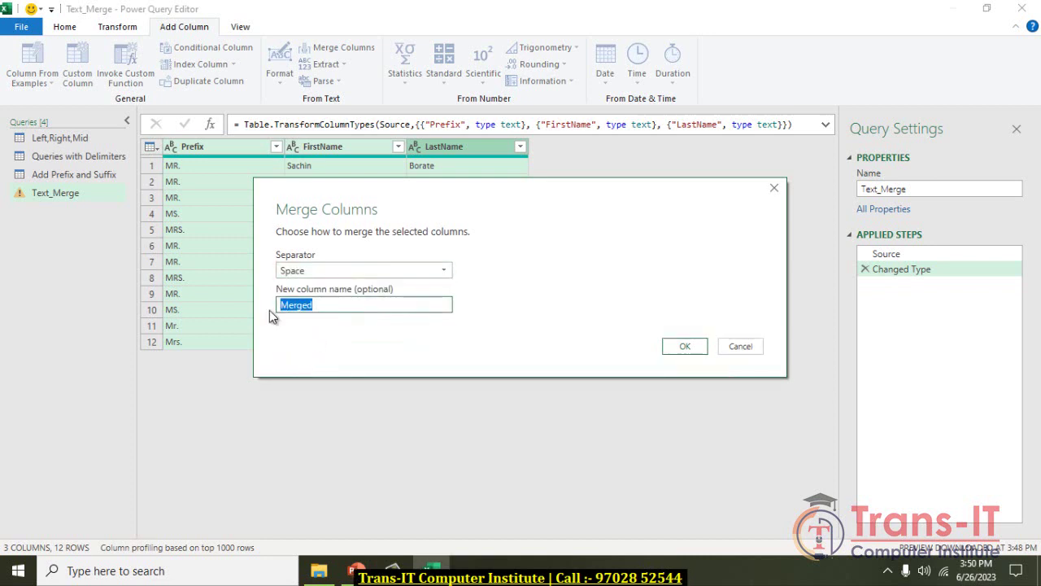
{"action": "type", "text": "ull"}
{"action": "type", "text": "e"}
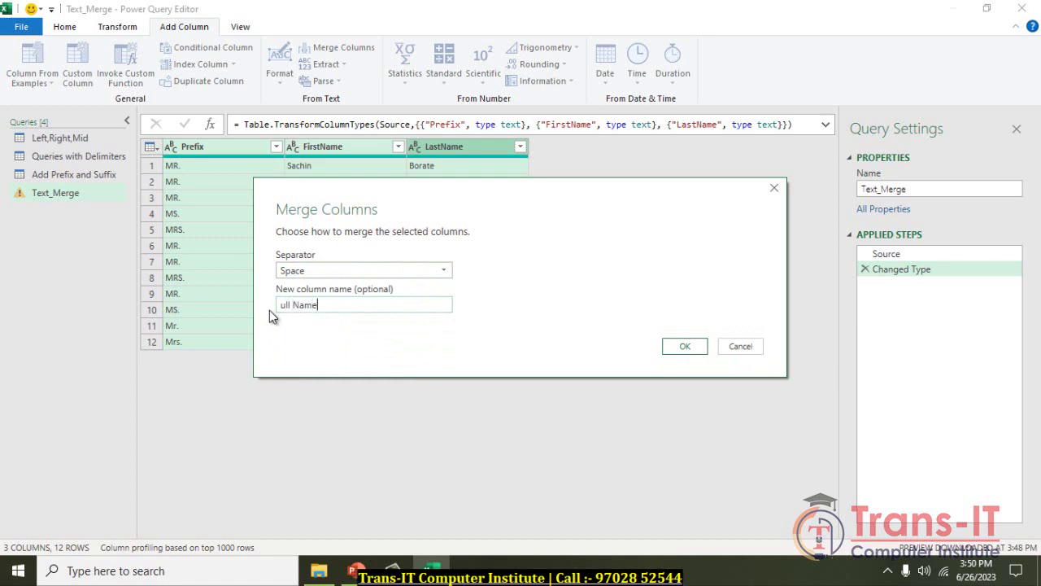
{"action": "key", "text": "Left"}
{"action": "key", "text": "Left"}
{"action": "key", "text": "Left"}
{"action": "type", "text": "F"}
{"action": "left_click", "coordinate": [683, 348]}
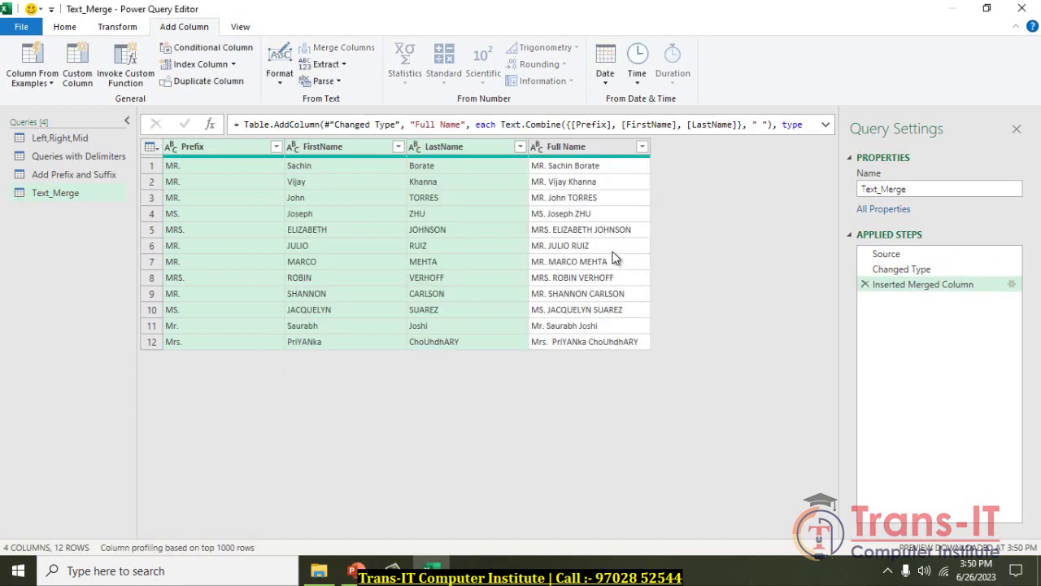
{"action": "left_click", "coordinate": [612, 251]}
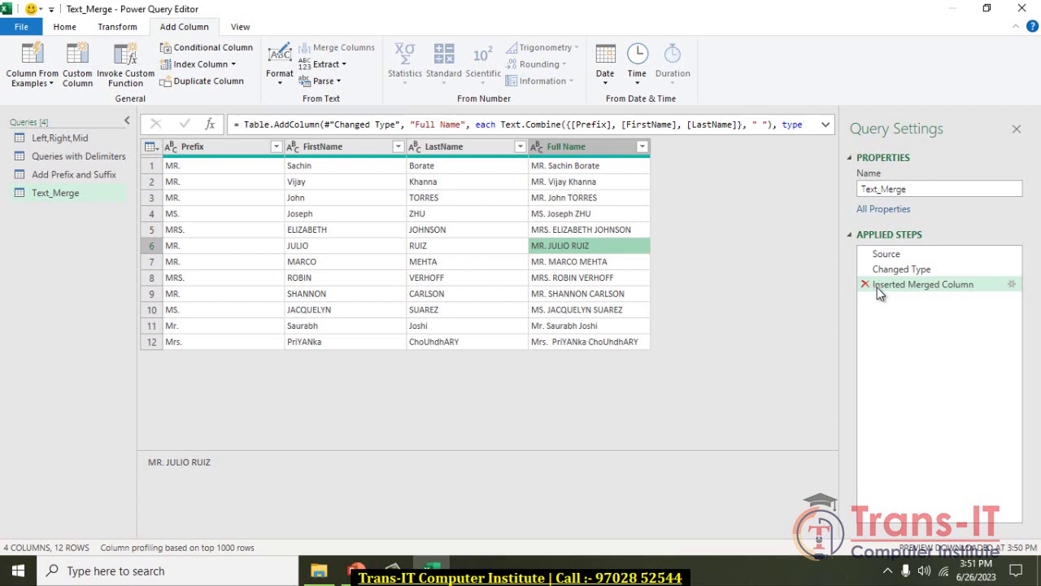
{"action": "left_click", "coordinate": [1013, 285]}
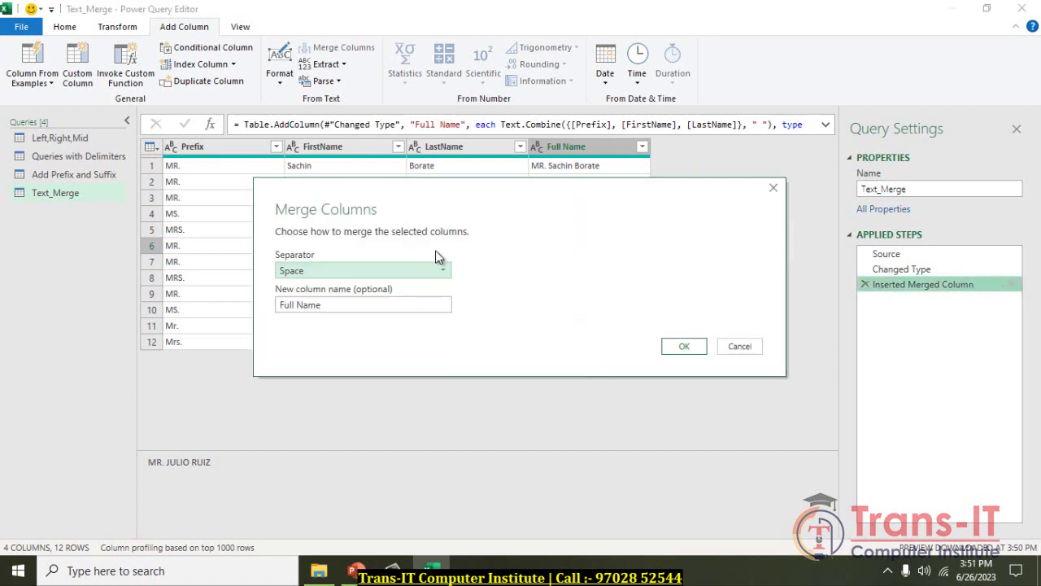
{"action": "left_click", "coordinate": [377, 277]}
{"action": "left_click", "coordinate": [376, 276]}
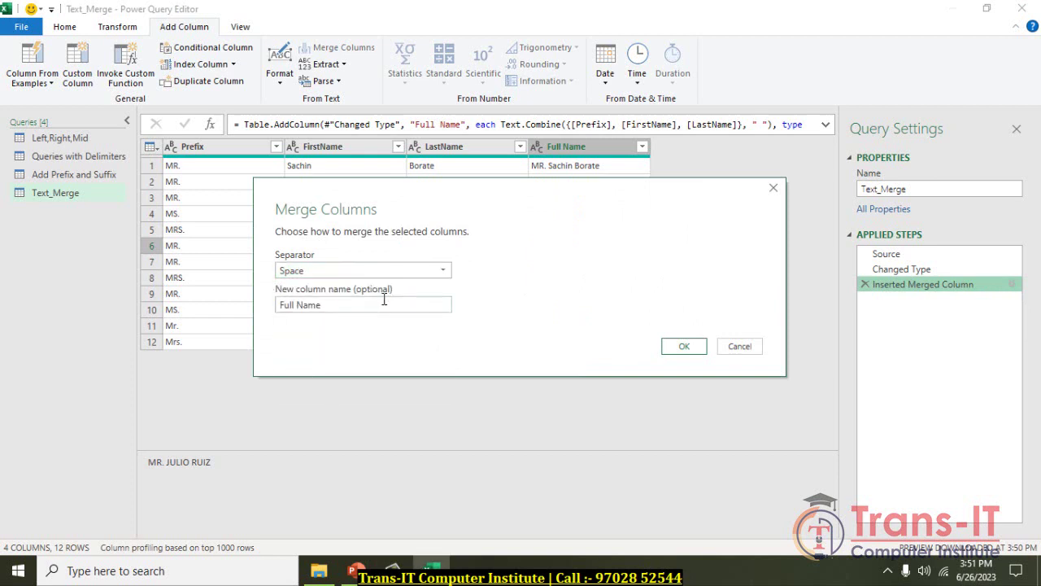
{"action": "left_click", "coordinate": [754, 346]}
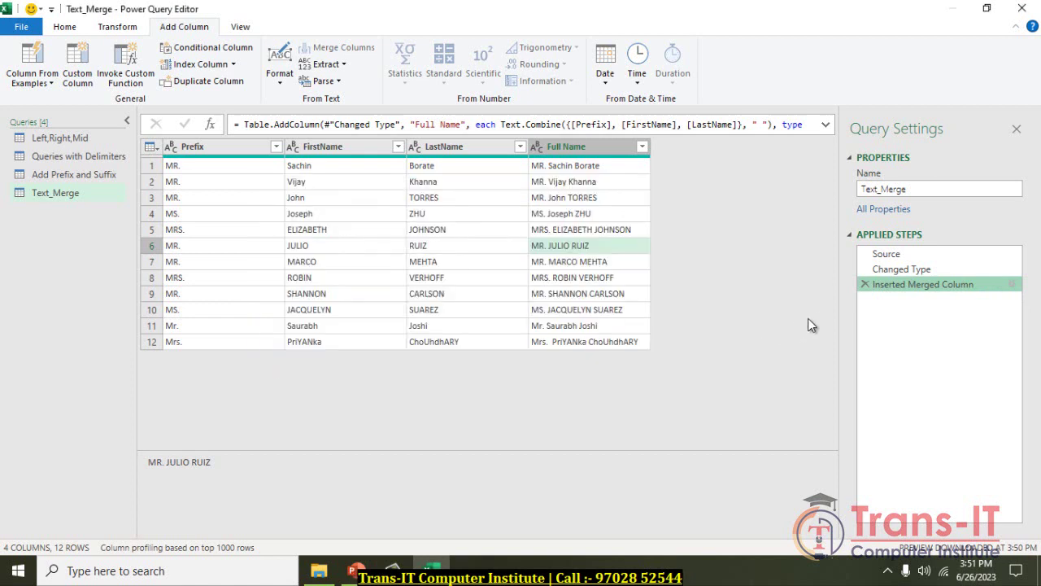
Delete the Inserted Merged Column step, then review the Source and Changed Type steps and Prefix's type.
{"action": "left_click", "coordinate": [866, 284]}
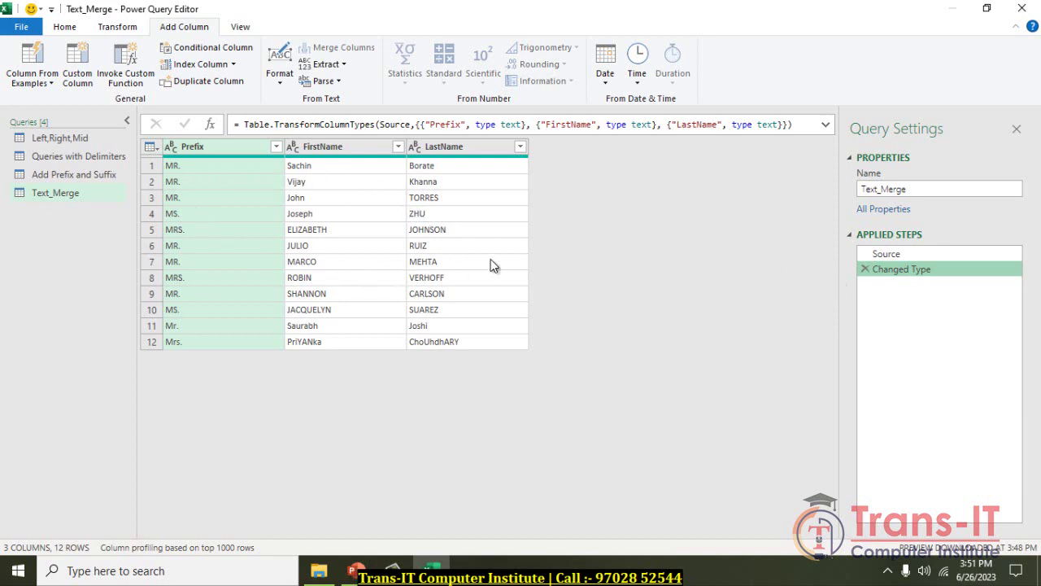
{"action": "left_click", "coordinate": [898, 255]}
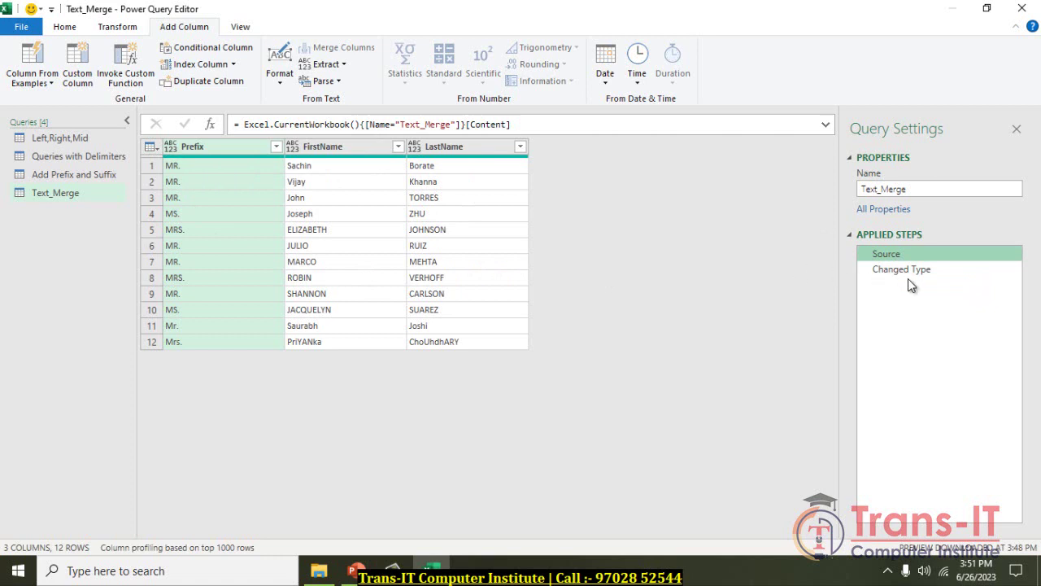
{"action": "left_click", "coordinate": [919, 273]}
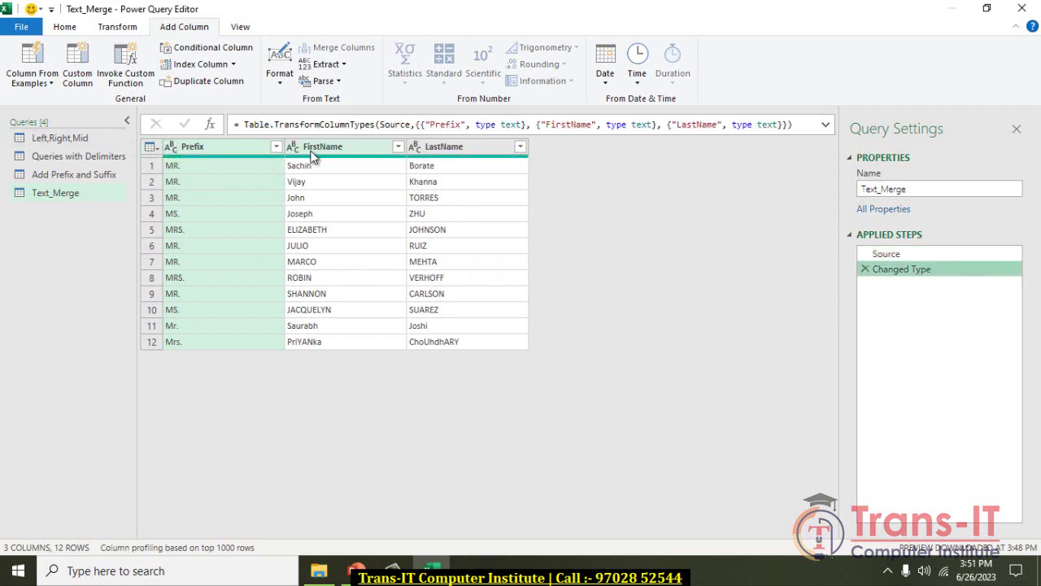
{"action": "left_click", "coordinate": [169, 148]}
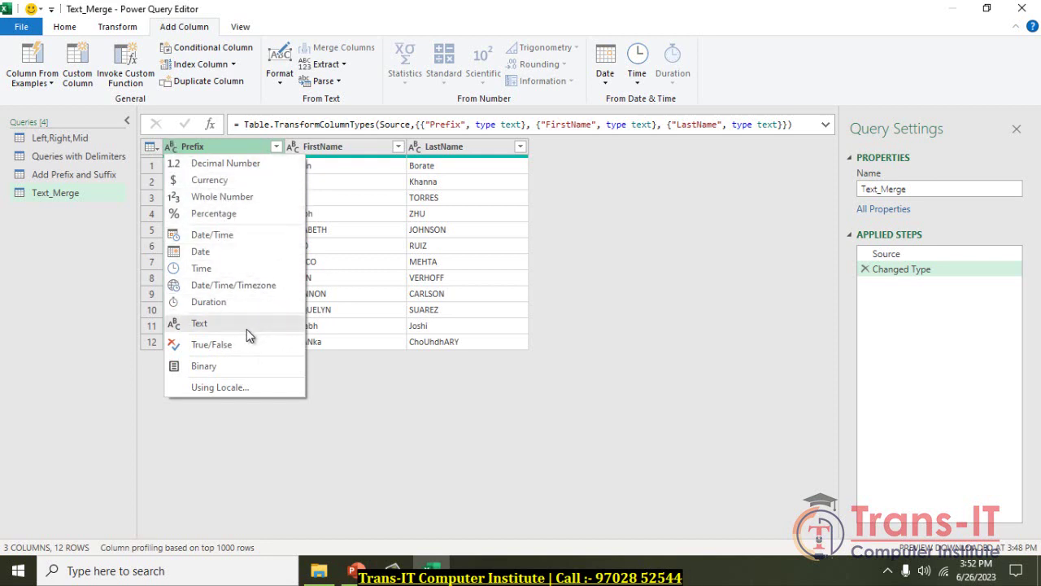
{"action": "left_click", "coordinate": [425, 250]}
{"action": "left_click", "coordinate": [424, 249]}
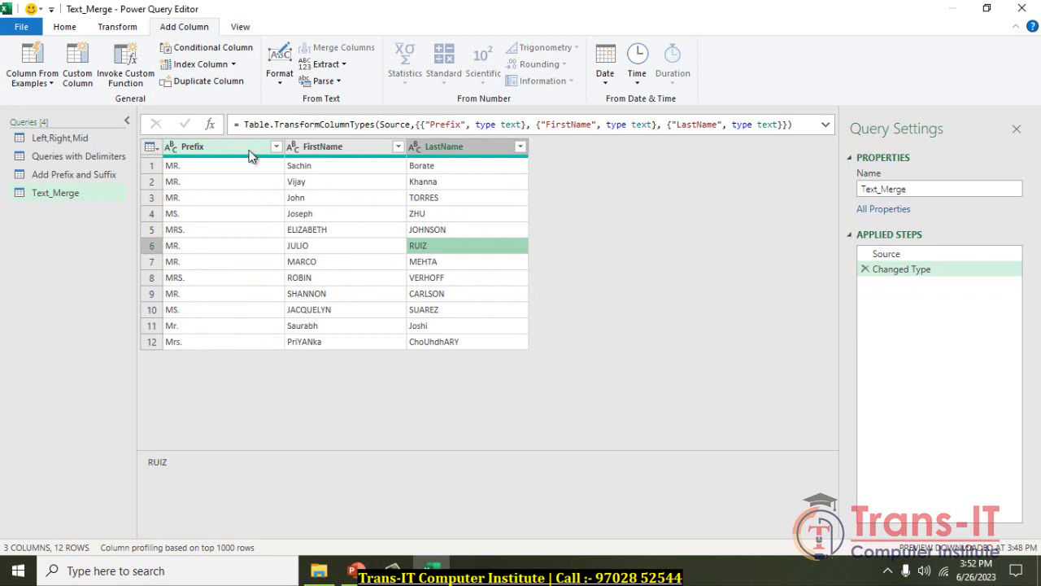
From the Transform commands, select FirstName, Prefix and LastName and start Merge Columns.
{"action": "left_click", "coordinate": [120, 26]}
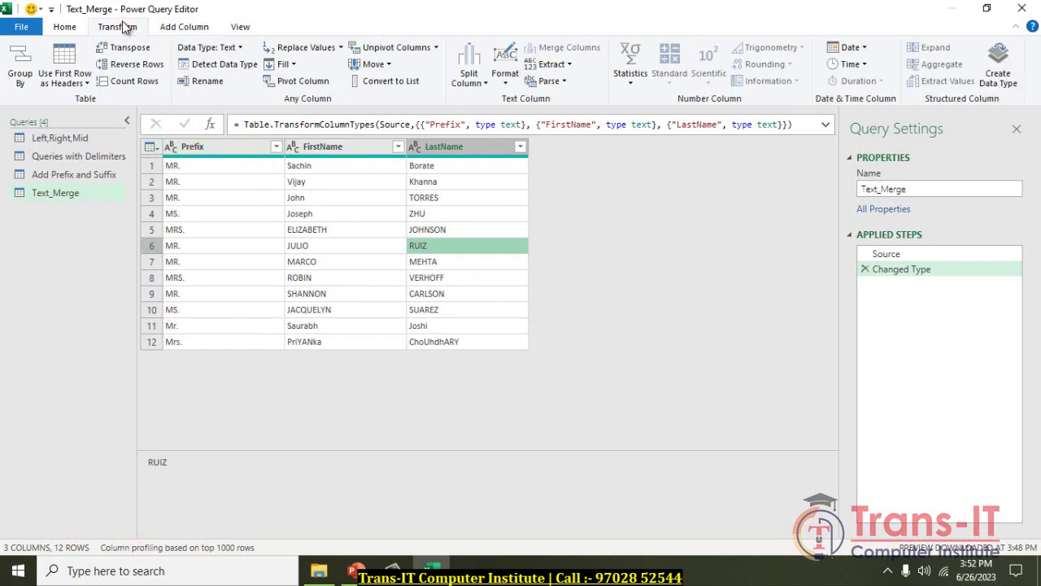
{"action": "left_click", "coordinate": [313, 169]}
{"action": "left_click", "coordinate": [319, 139]}
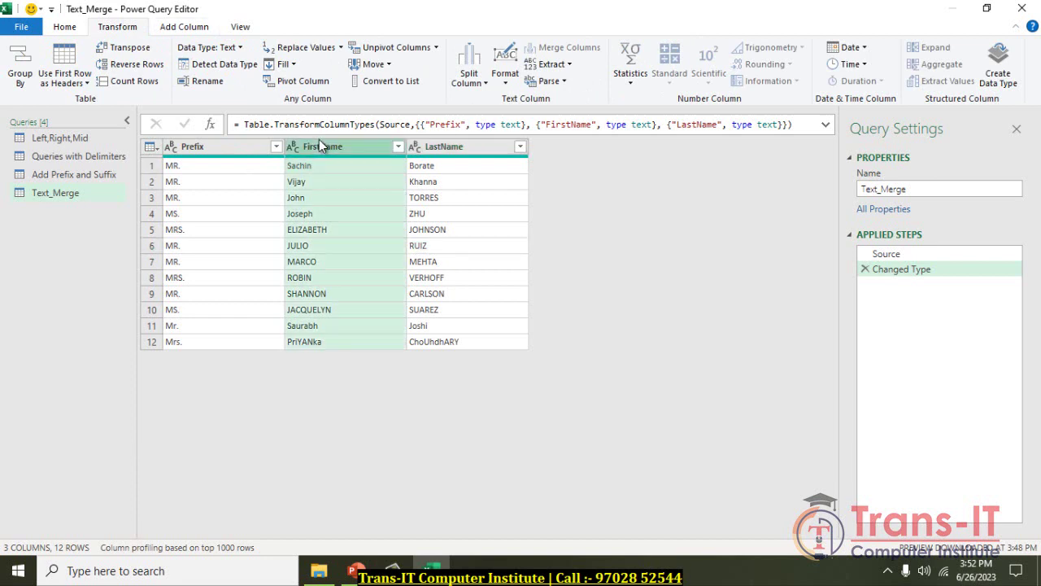
{"action": "left_click", "coordinate": [193, 149], "text": "ctrl"}
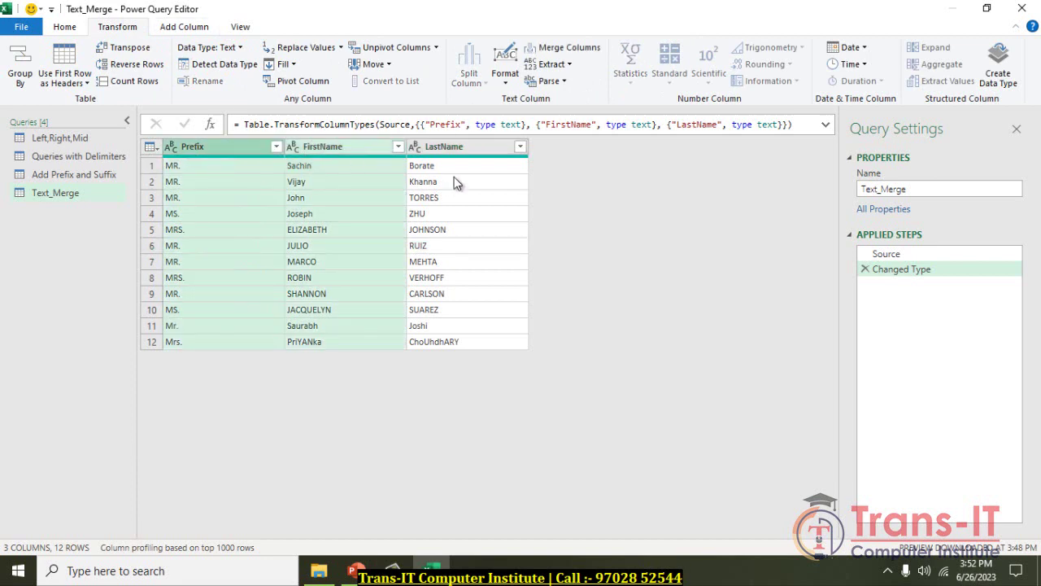
{"action": "left_click", "coordinate": [461, 146], "text": "ctrl"}
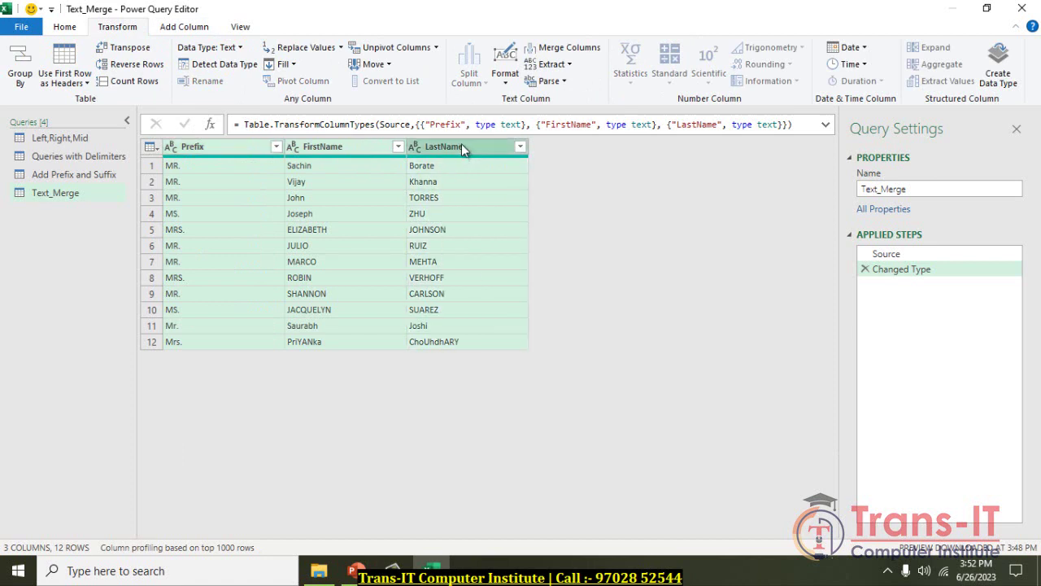
{"action": "left_click", "coordinate": [543, 49]}
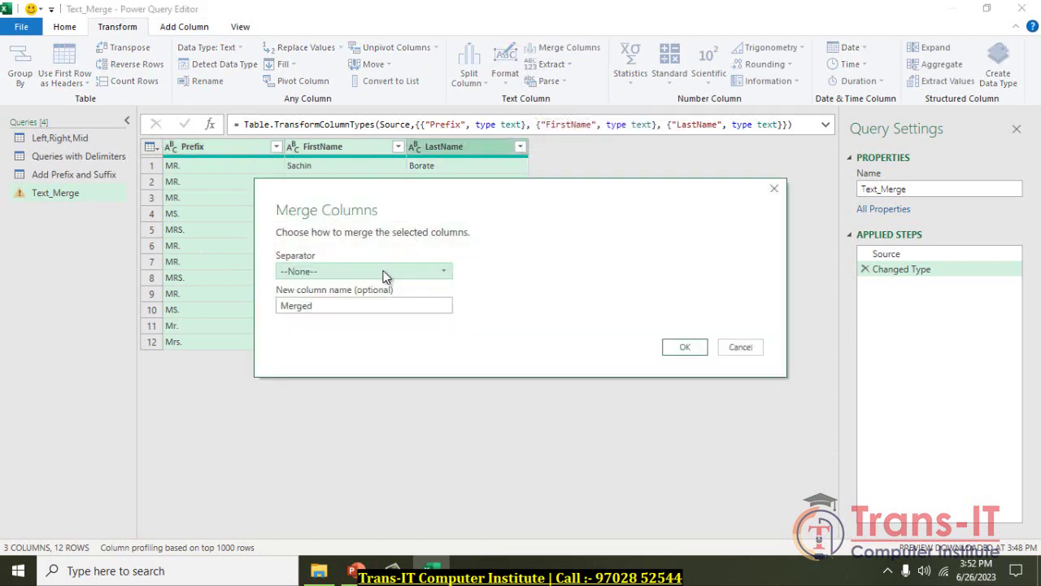
{"action": "left_click", "coordinate": [385, 273]}
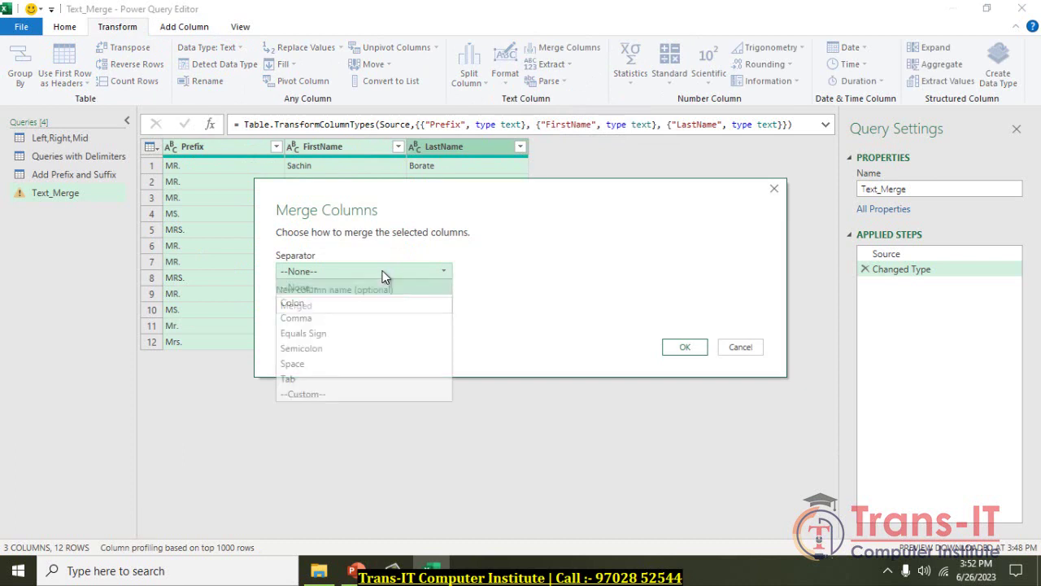
{"action": "left_click", "coordinate": [374, 363]}
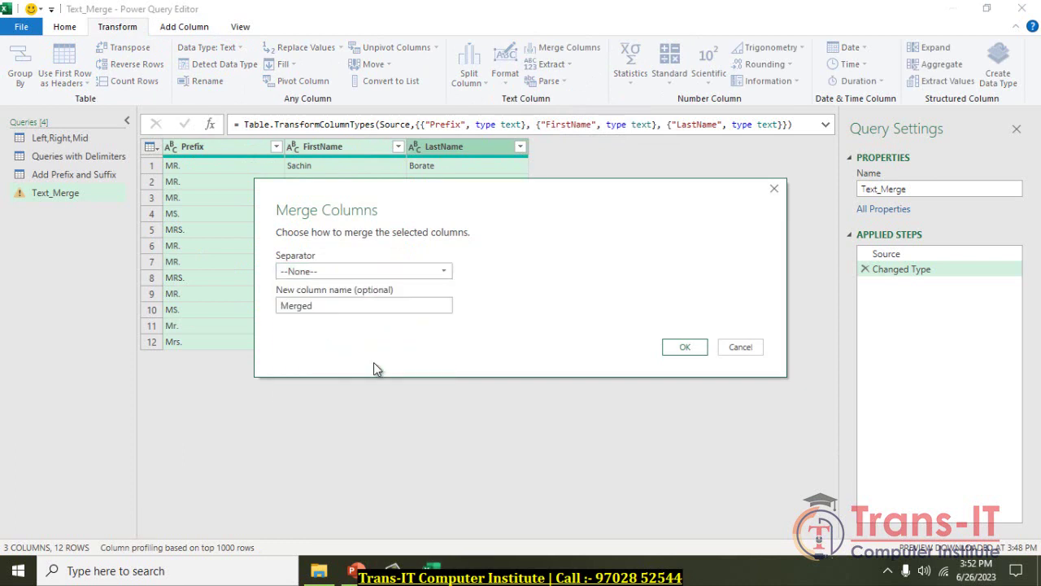
{"action": "left_click", "coordinate": [682, 348]}
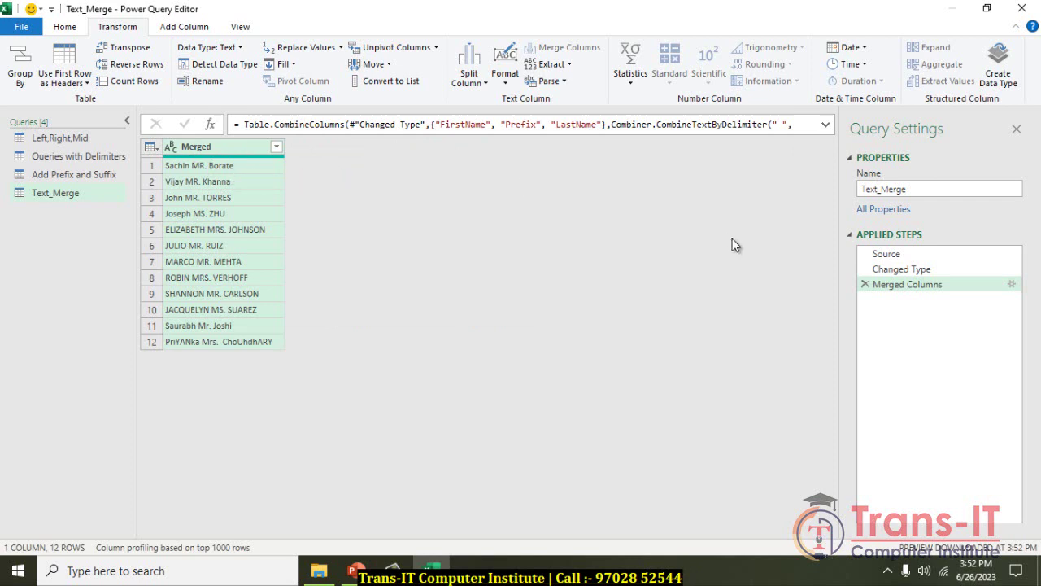
Remove the Merged Columns step and set up merging Prefix, FirstName, LastName with Space separator.
{"action": "left_click", "coordinate": [866, 285]}
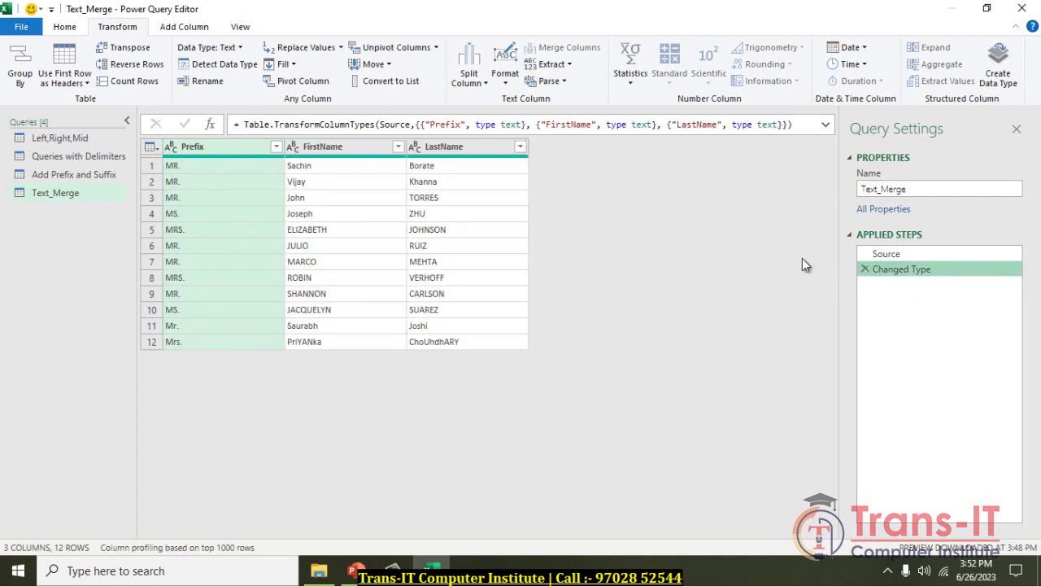
{"action": "left_click", "coordinate": [323, 153], "text": "ctrl"}
{"action": "left_click", "coordinate": [447, 144], "text": "ctrl"}
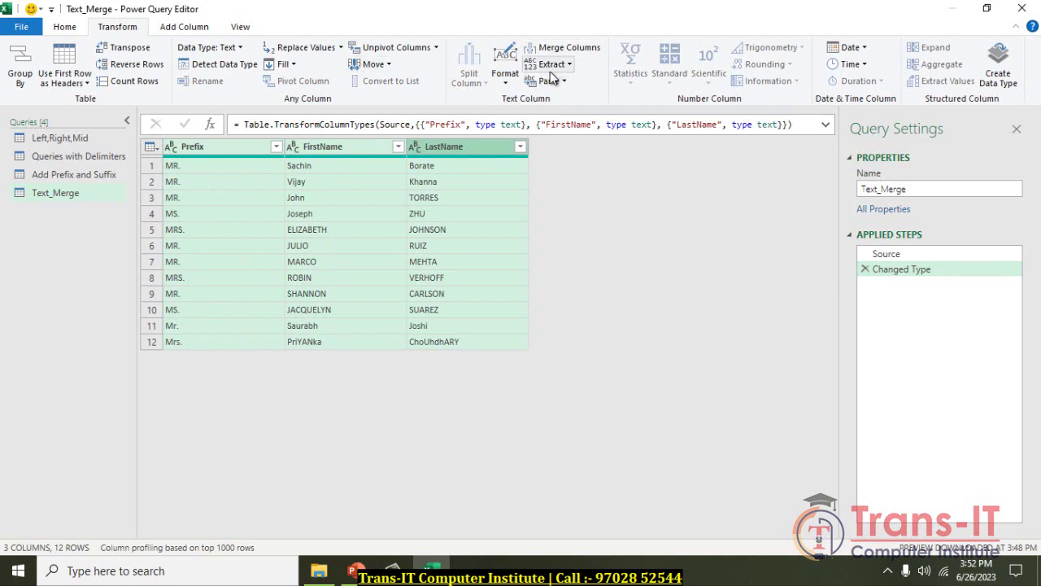
{"action": "left_click", "coordinate": [586, 46]}
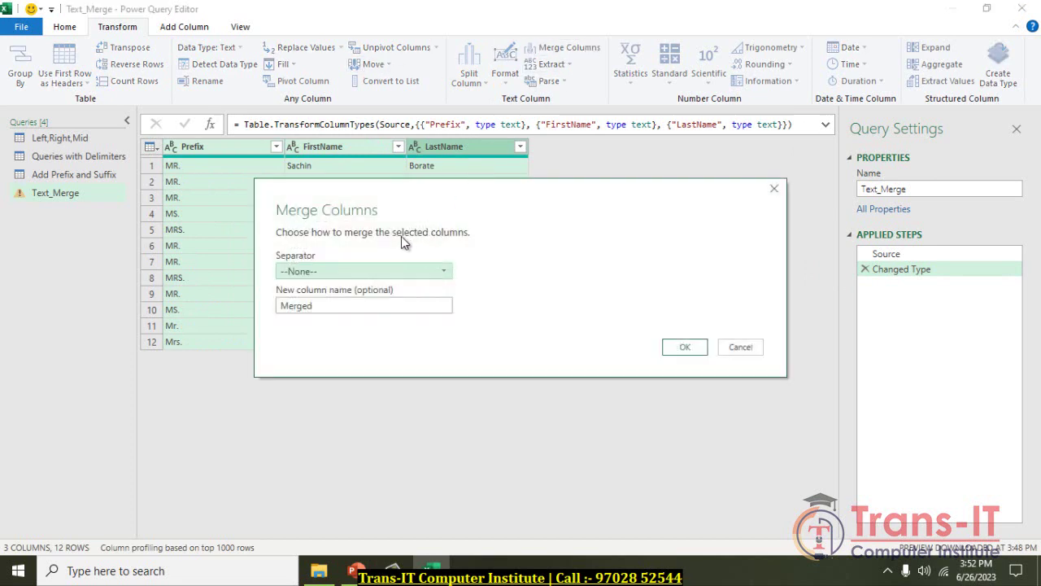
{"action": "left_click", "coordinate": [378, 266]}
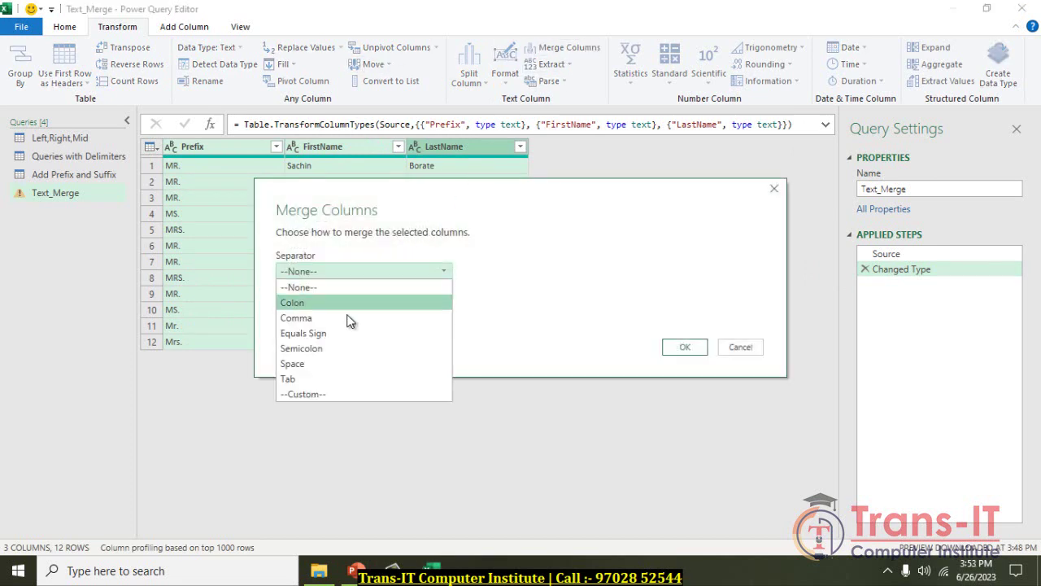
{"action": "left_click", "coordinate": [330, 364]}
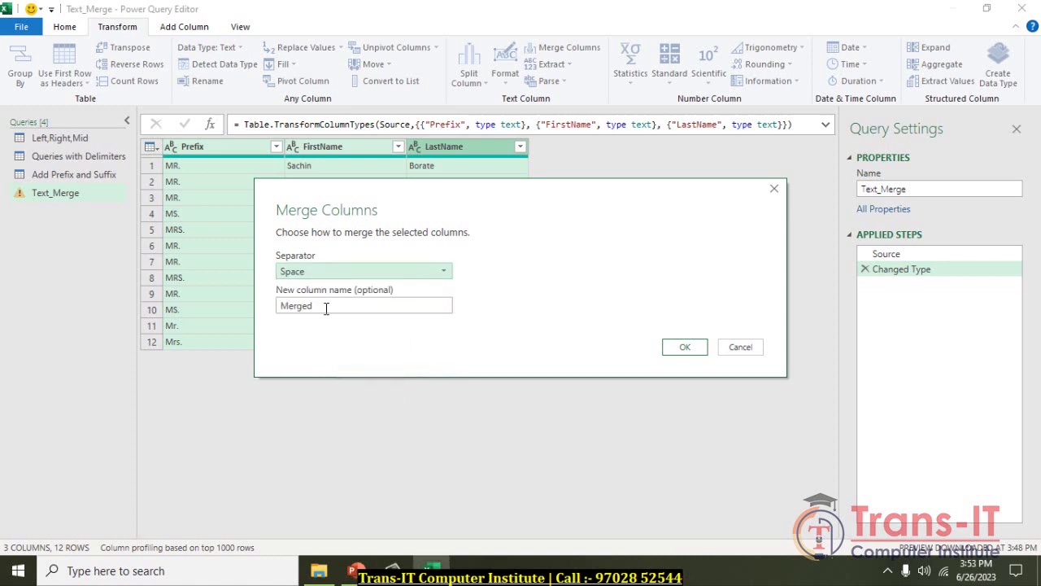